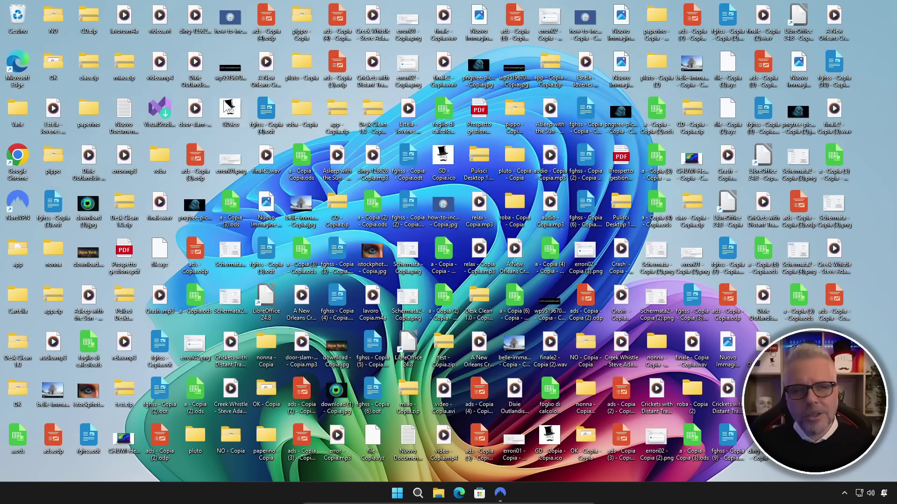
Step: Open Google Chrome and search Google for "gentiluomo digitale"
double_click(17, 158)
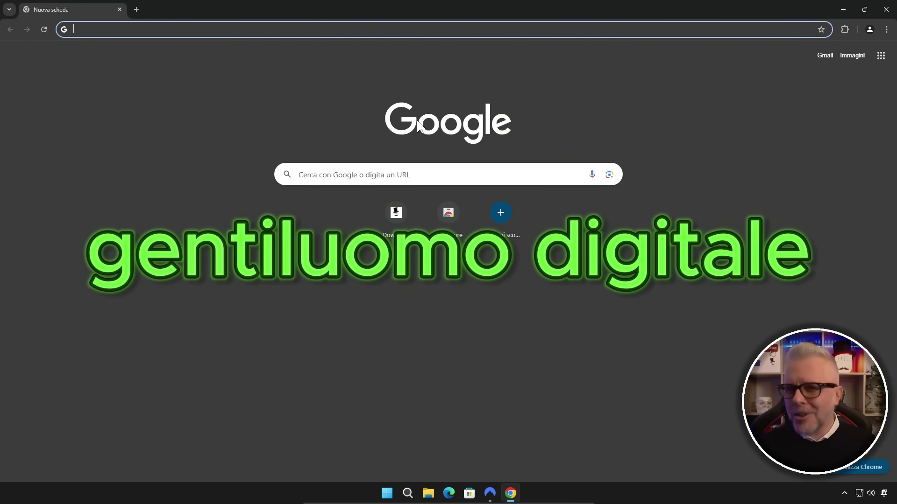
text(gentiluom)
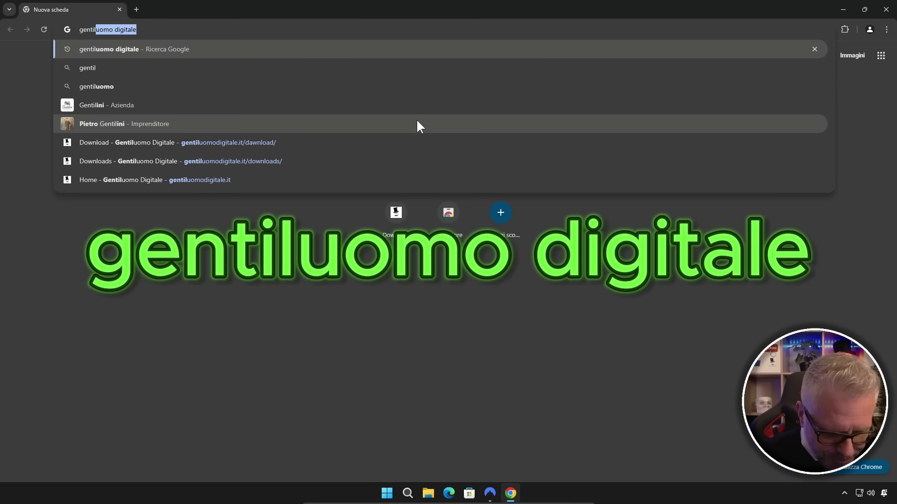
text(o digitale)
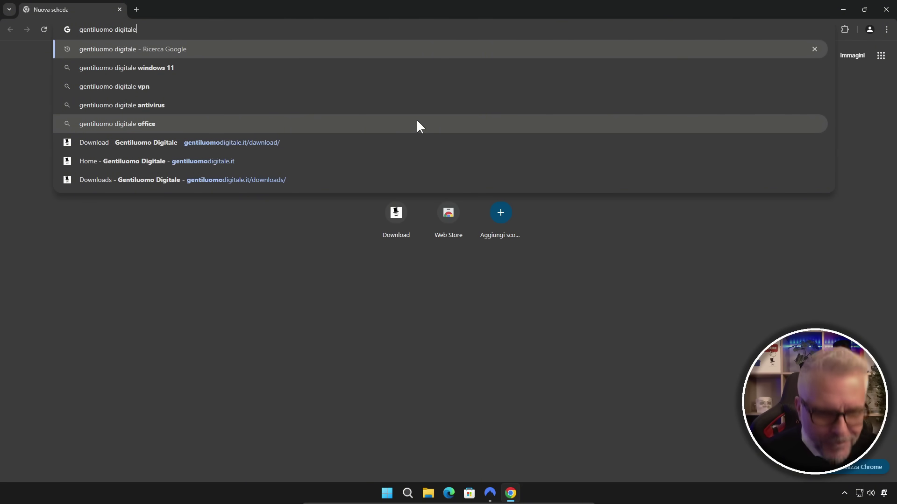
key(Return)
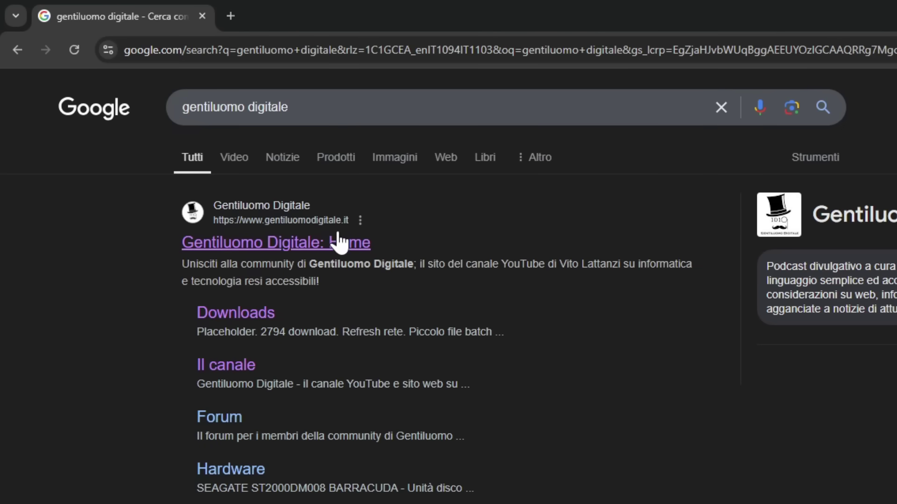
Step: Open the Gentiluomo Digitale website from the search results and go to its Downloads page
click(280, 244)
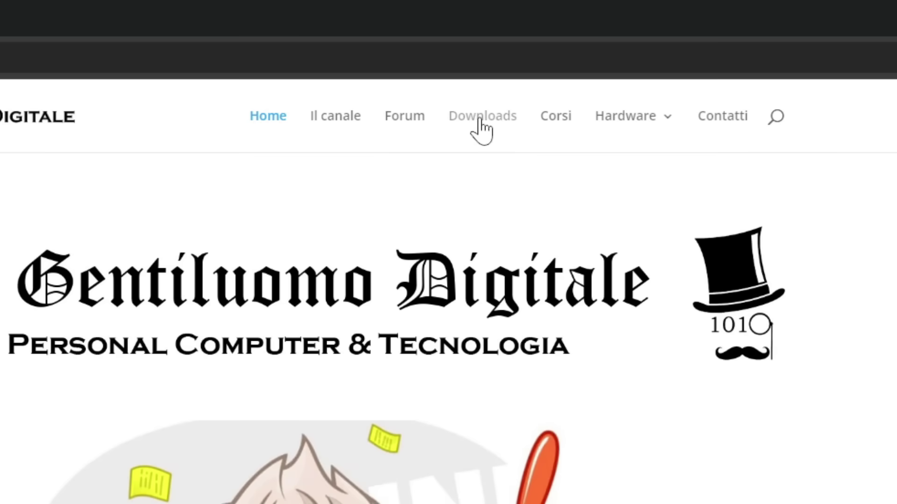
click(480, 122)
scroll(481, 125, down, 9)
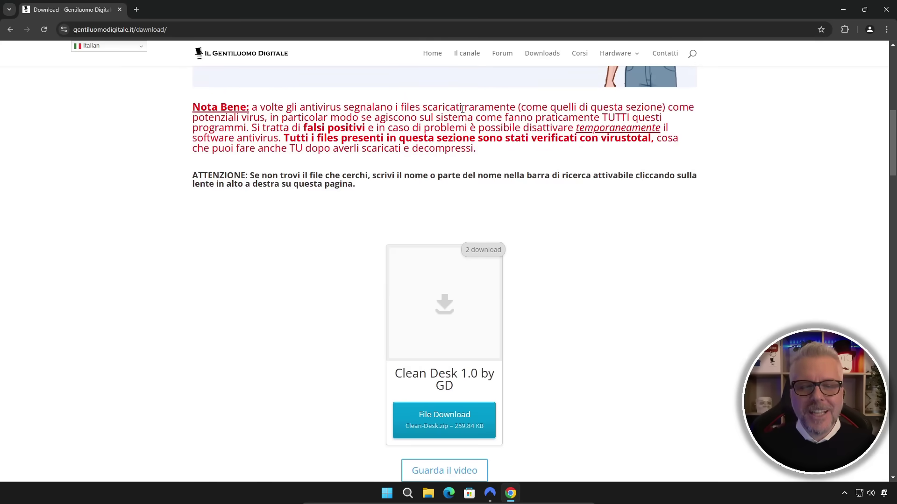
scroll(463, 109, down, 2)
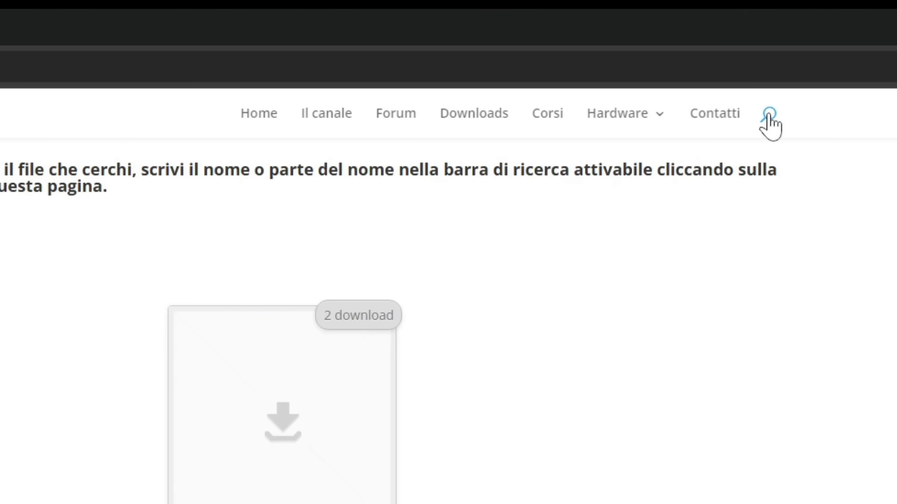
Step: Search the website for "clean desk" and download Clean Desk 1.0 by GD
click(768, 118)
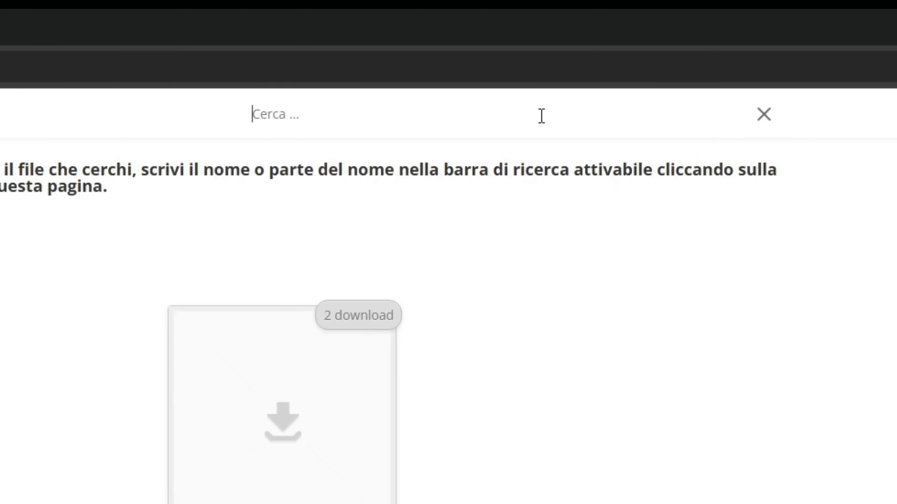
text(clean d)
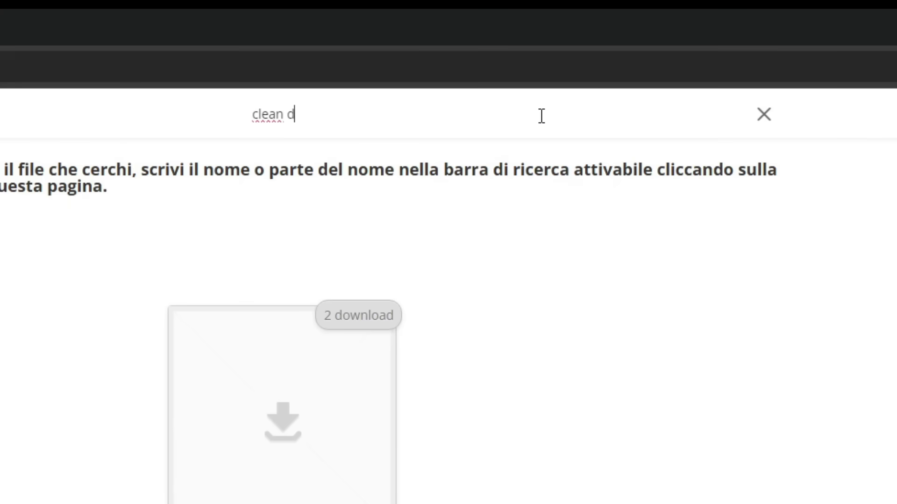
text(esk)
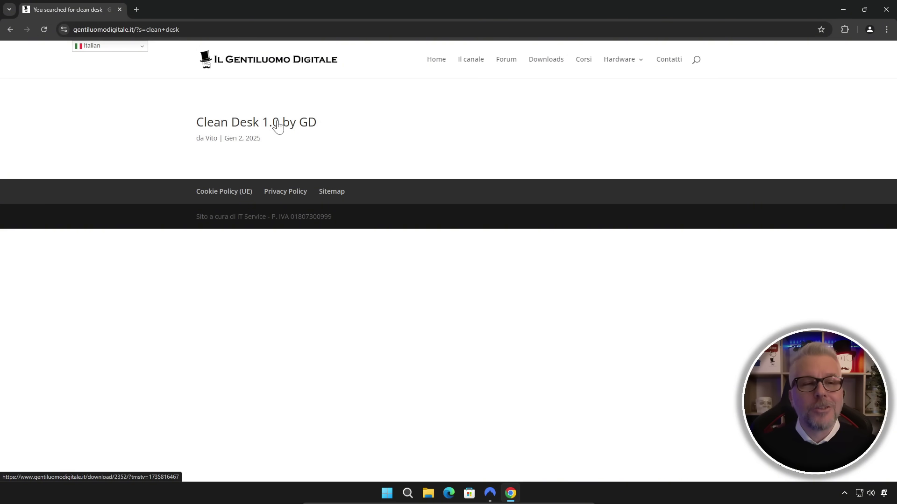
click(279, 124)
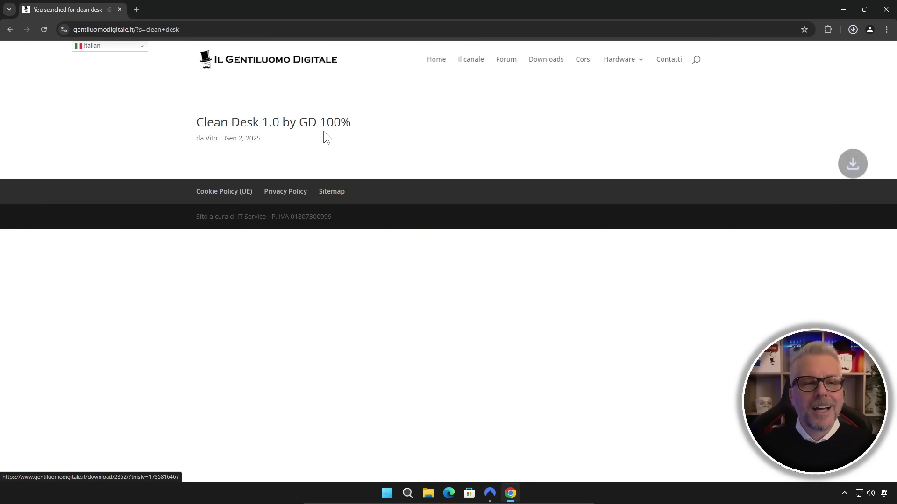
Step: Show the downloaded Clean Desk archive in its folder and extract it to a Clean Desk folder inside Downloads
click(854, 30)
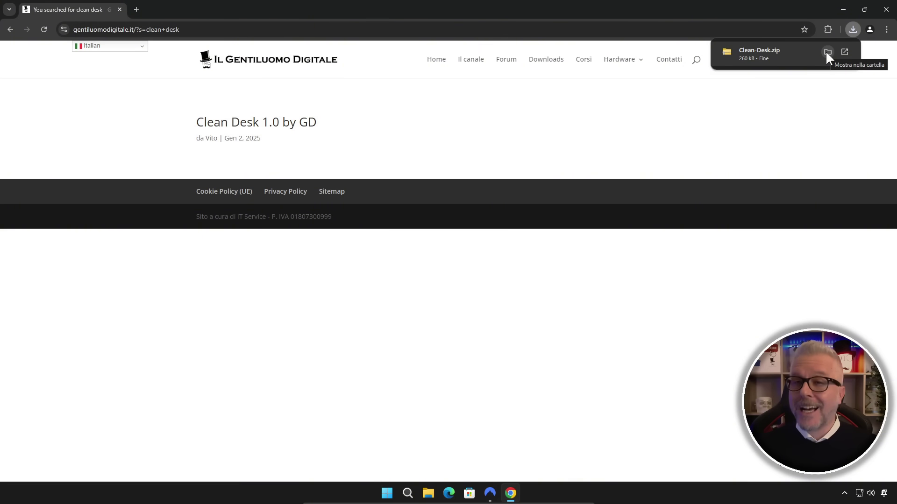
click(825, 50)
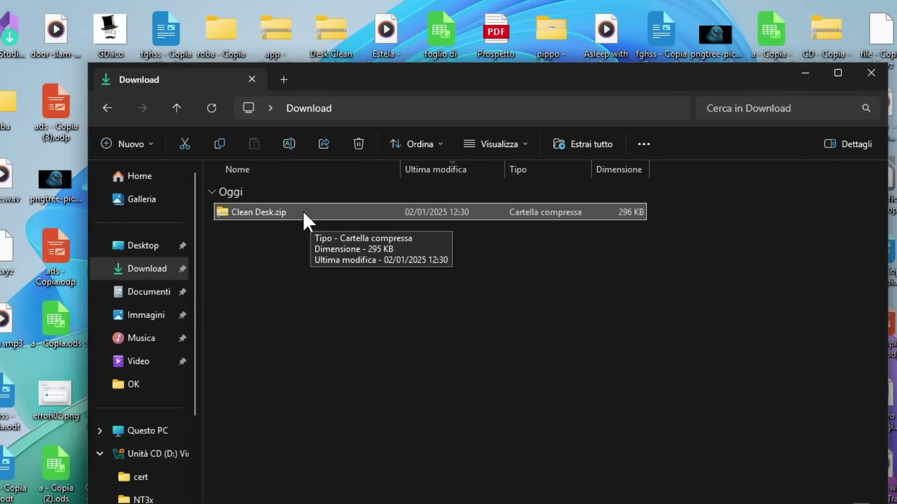
right_click(302, 211)
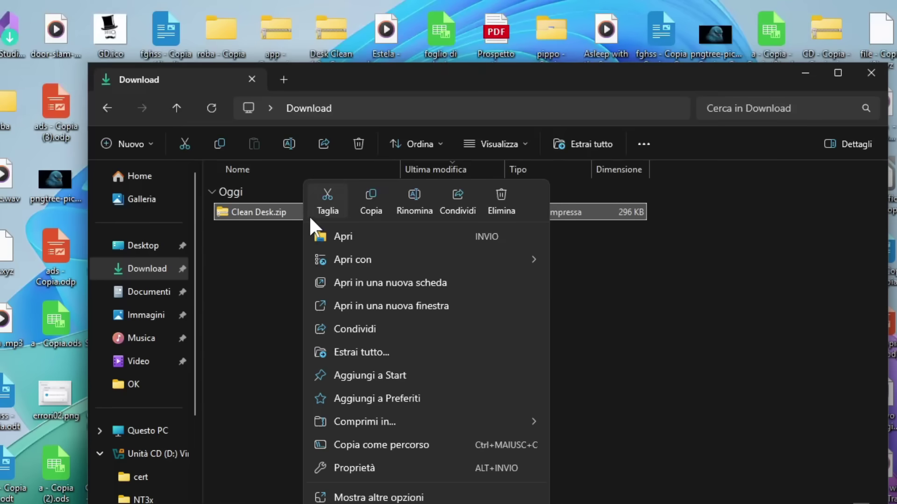
click(394, 351)
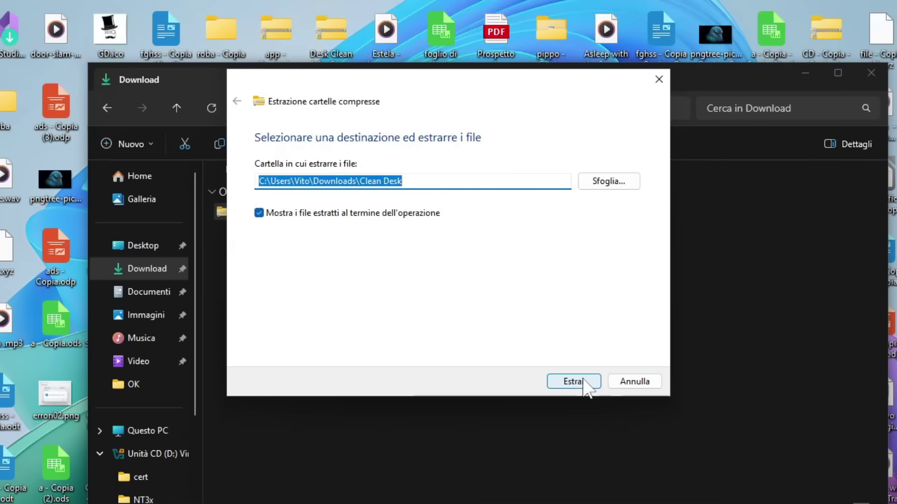
click(583, 382)
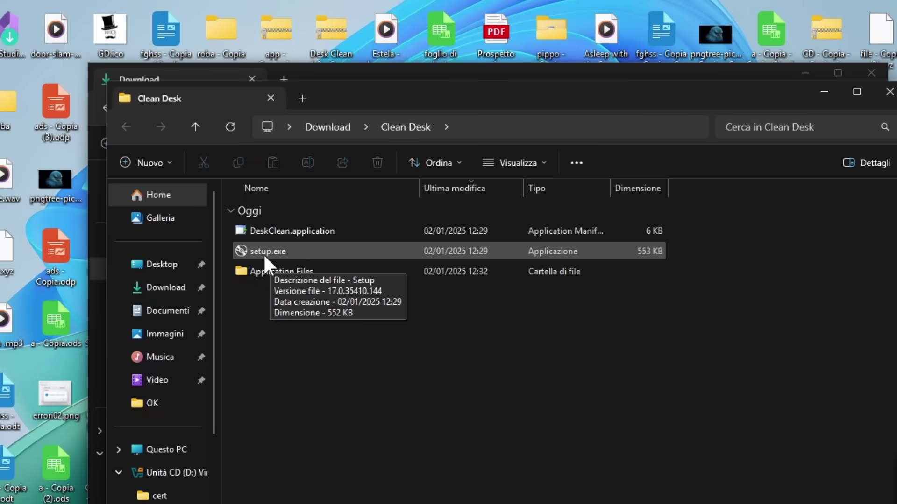
Step: Run setup.exe from the extracted folder to install DeskClean, and close both File Explorer windows
double_click(274, 251)
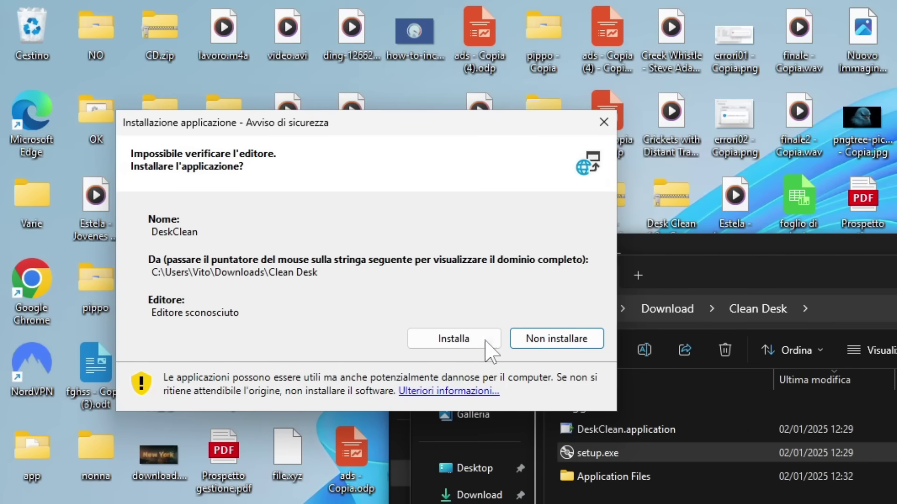
click(454, 339)
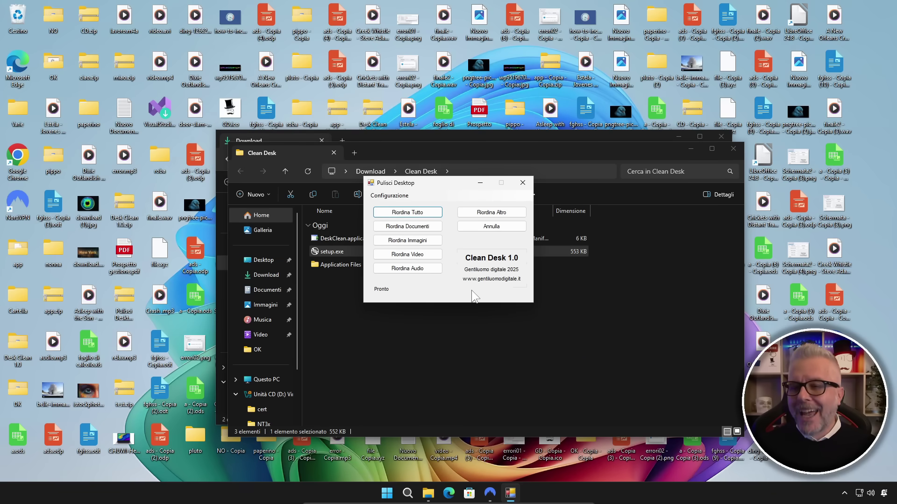
click(732, 148)
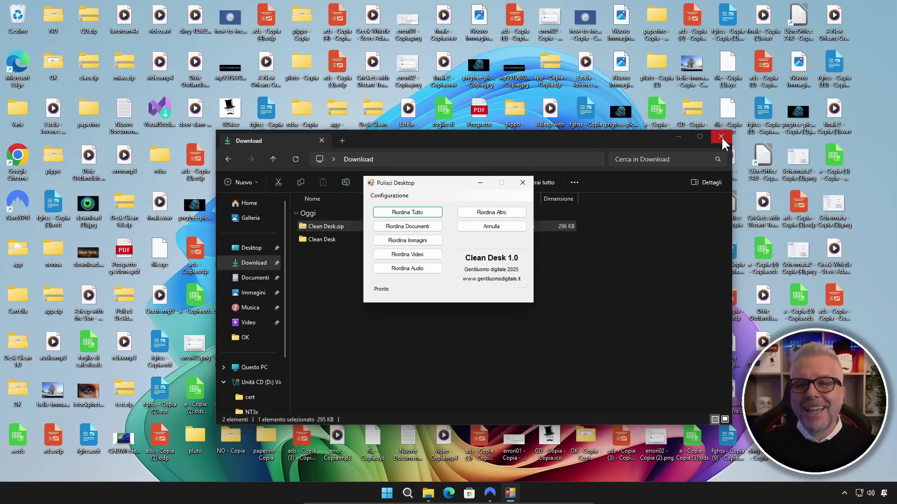
click(721, 136)
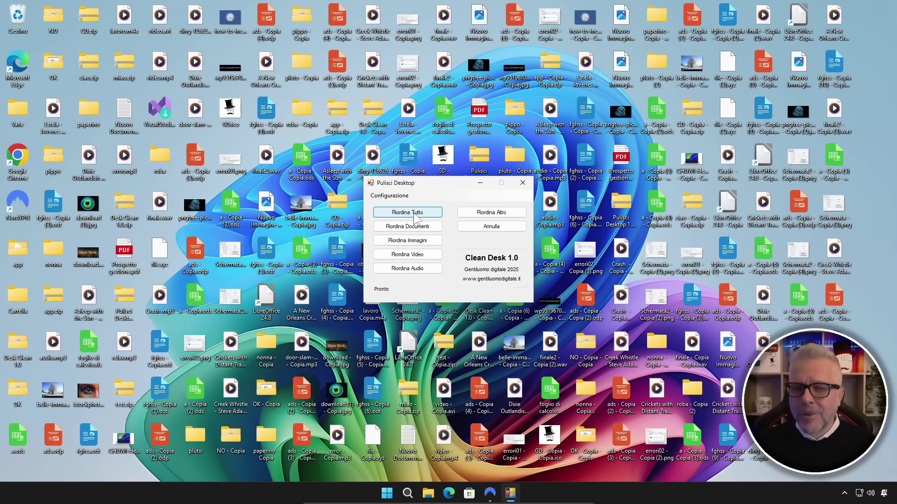
Step: Tidy all desktop files at once with Riordina Tutto
click(414, 215)
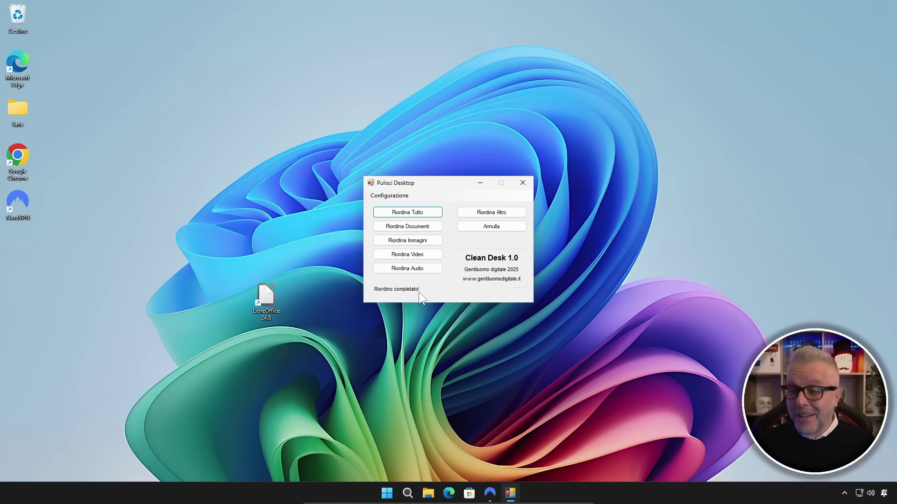
Step: Examine the sorted files in the Documenti, Immagini, Musica and Video folders in File Explorer, then minimize the window
click(428, 494)
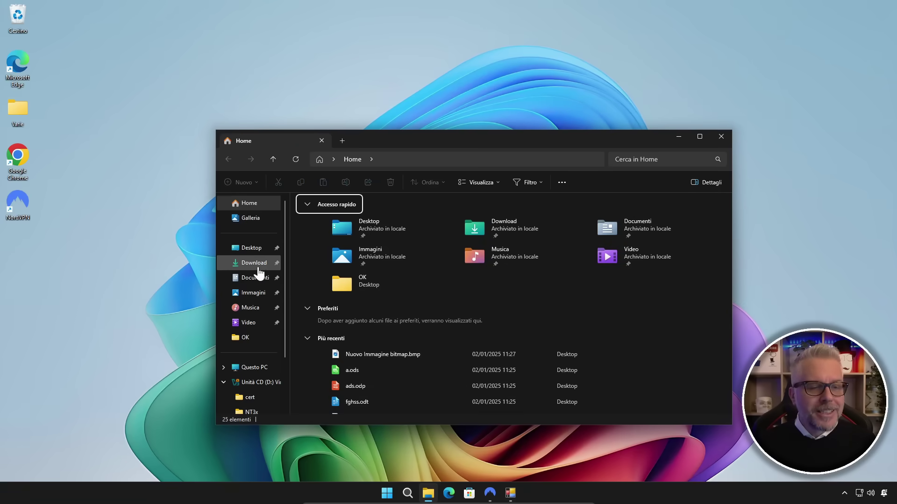
click(252, 282)
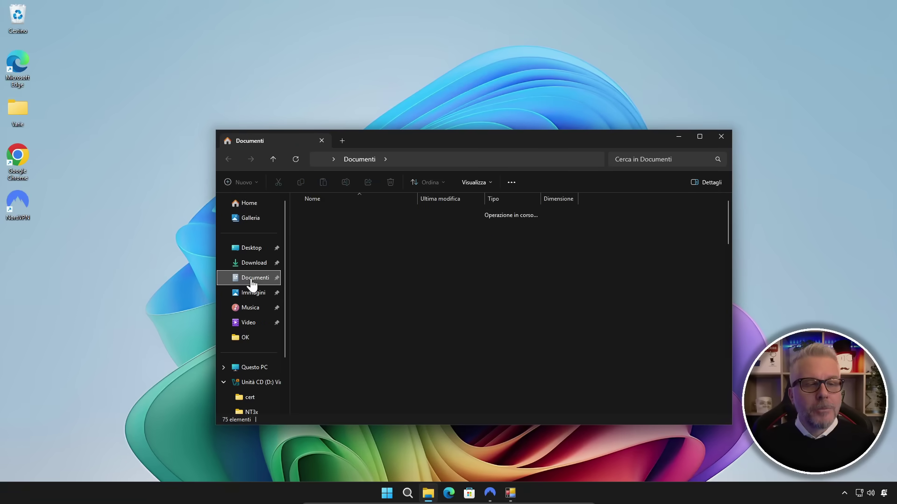
scroll(365, 243, down, 10)
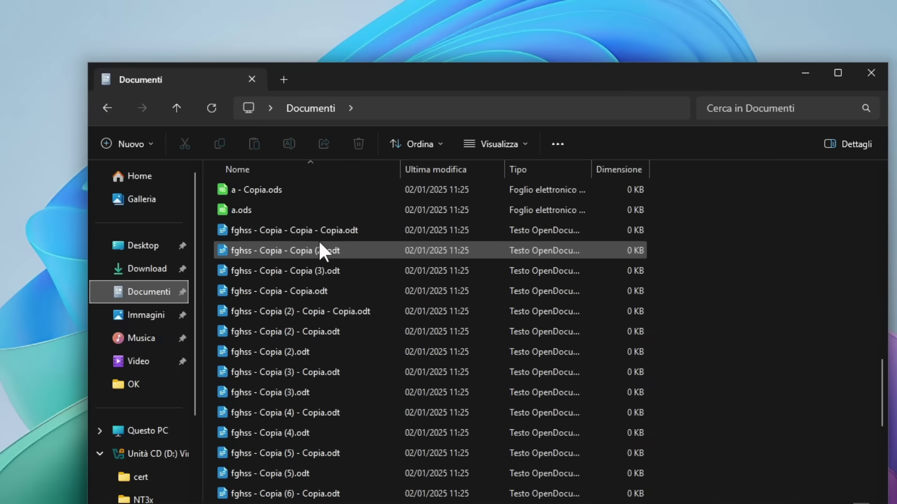
scroll(320, 244, down, 5)
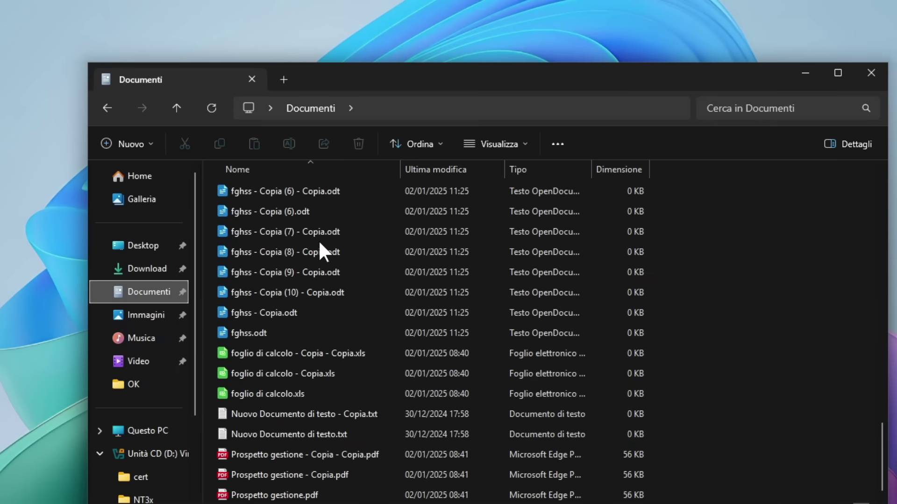
click(152, 317)
scroll(379, 232, down, 10)
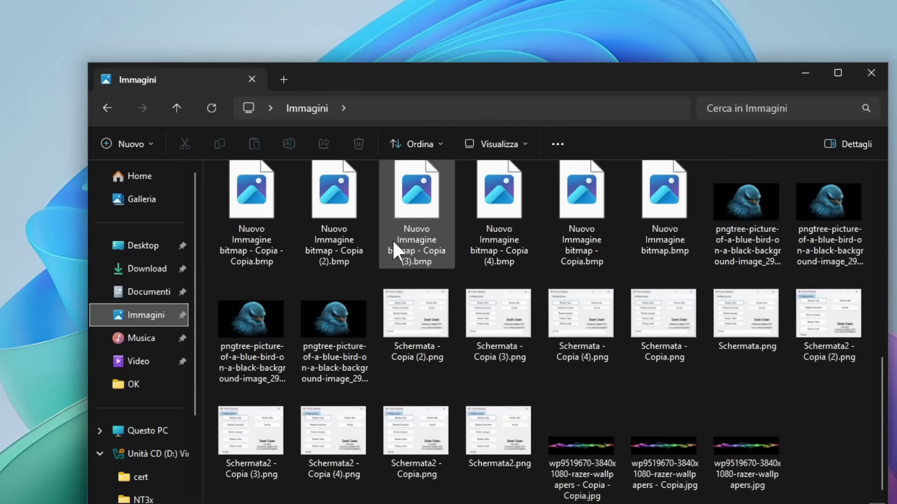
click(144, 339)
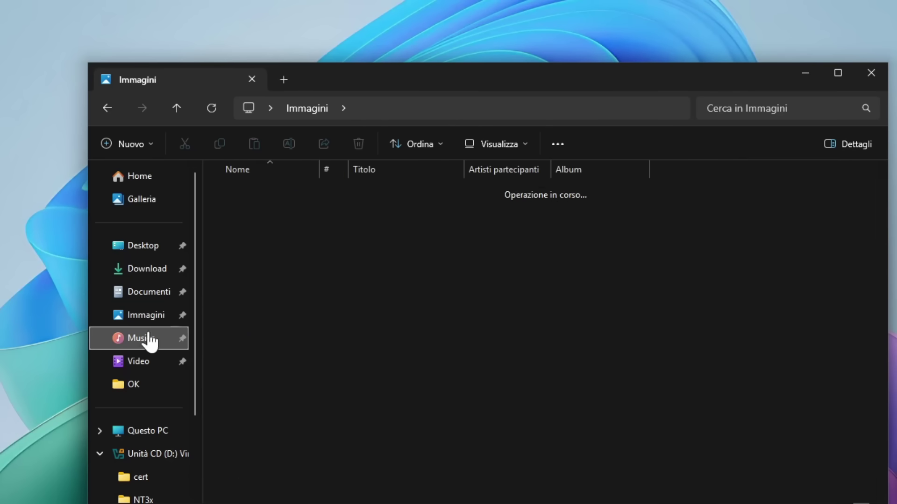
scroll(362, 236, down, 8)
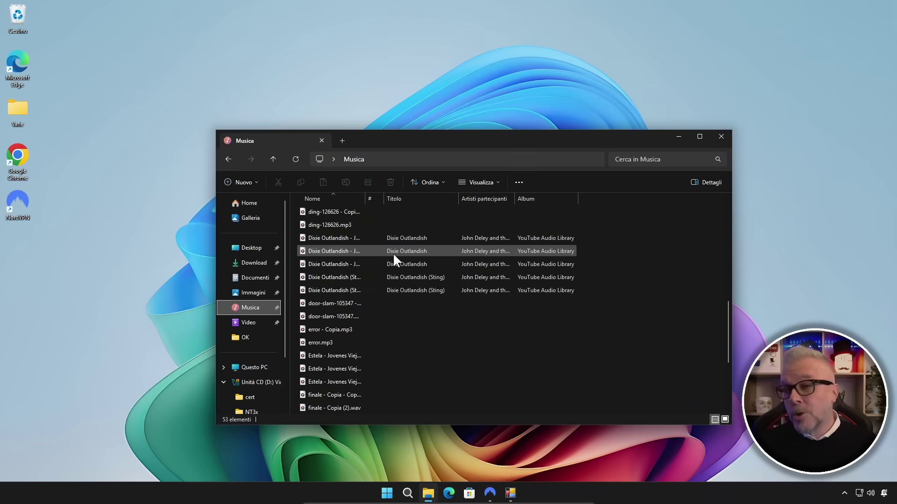
scroll(393, 252, down, 4)
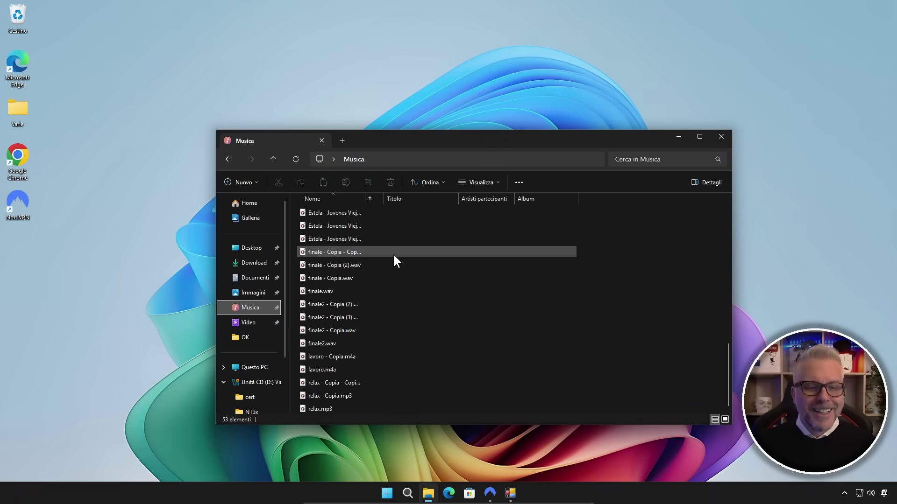
click(241, 325)
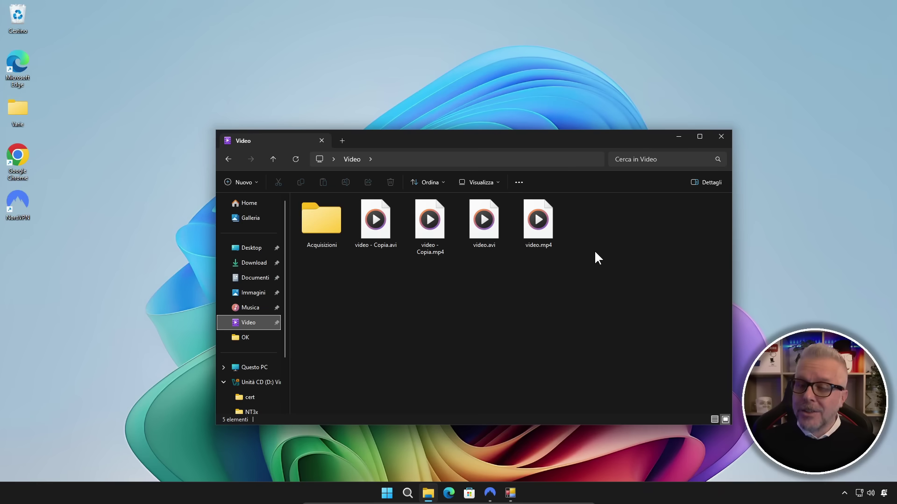
click(679, 137)
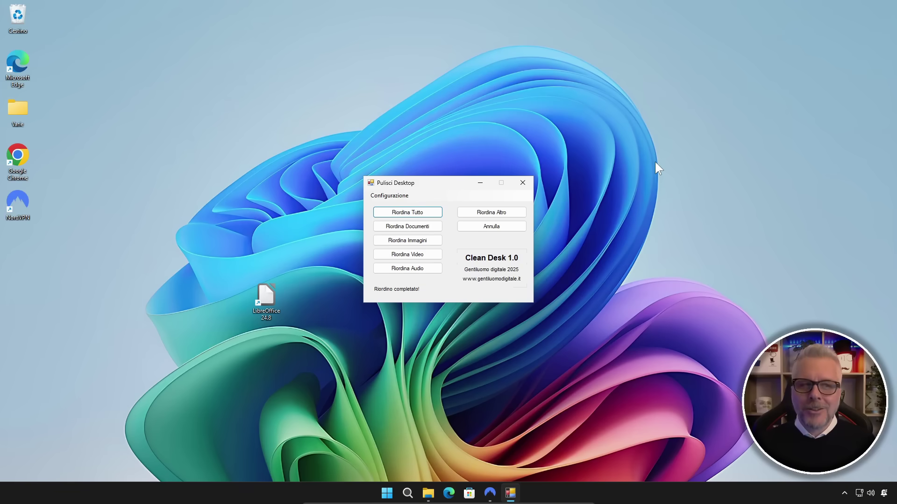
Step: Look through the contents of the Varie folder on the desktop and close its window
double_click(17, 110)
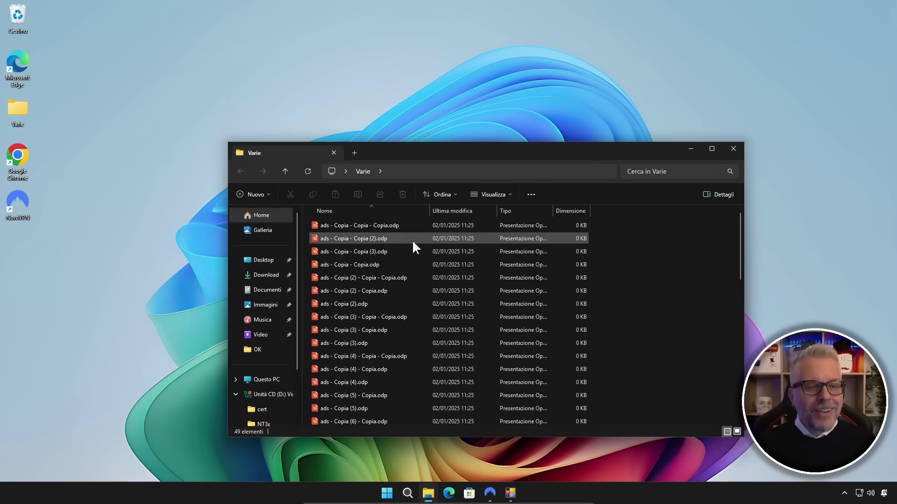
scroll(400, 249, down, 10)
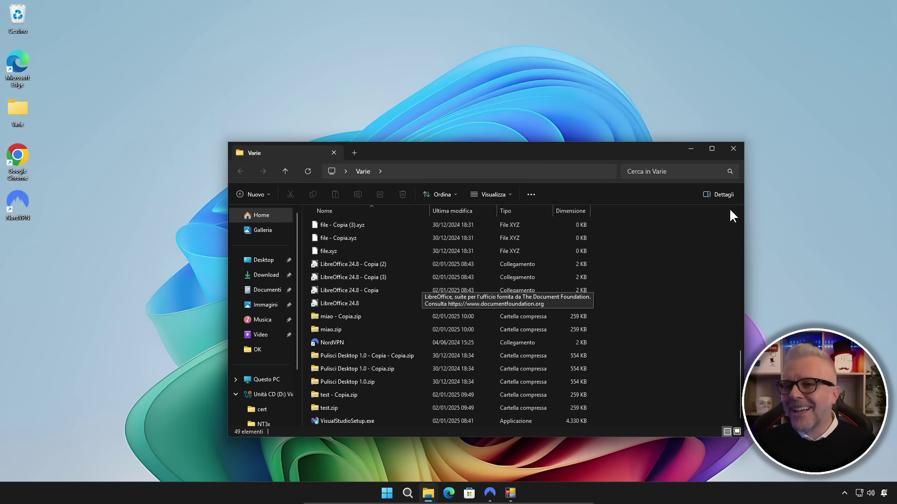
click(733, 148)
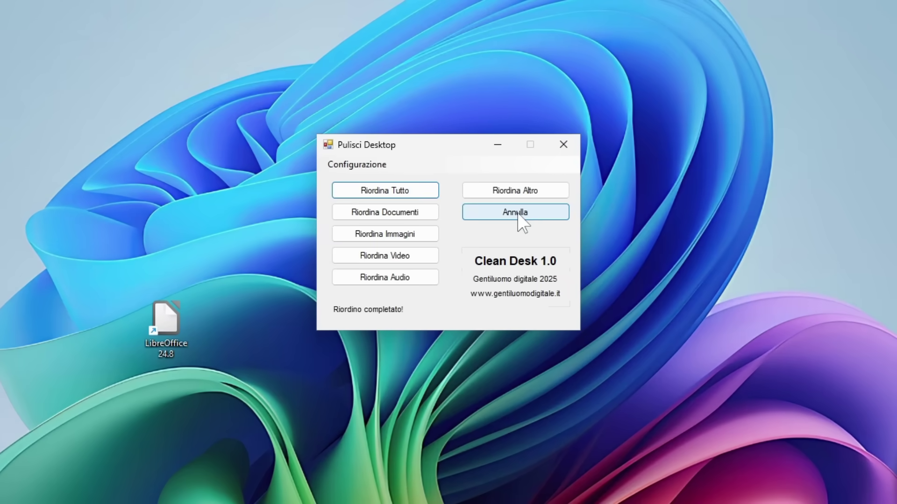
Step: Undo the complete desktop tidy-up in Clean Desk
click(517, 213)
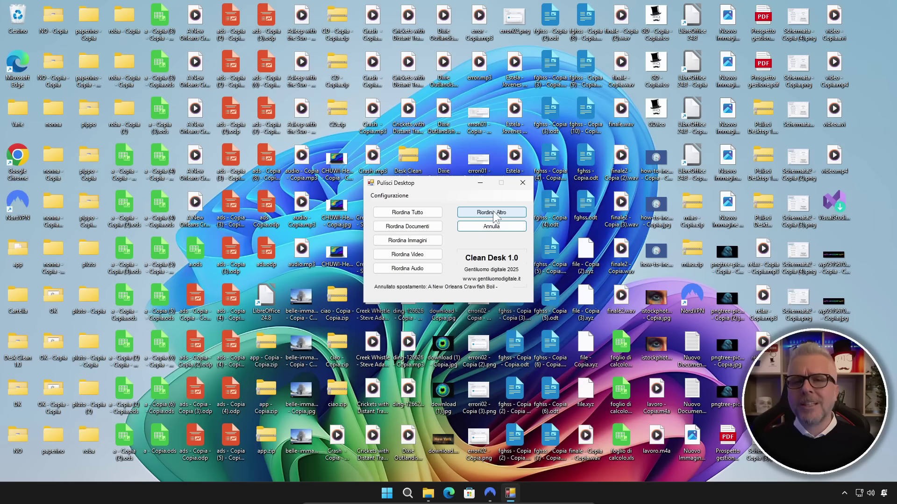
Step: Try tidying only the other files, the audio files and the videos on the desktop, and undo those moves
click(494, 215)
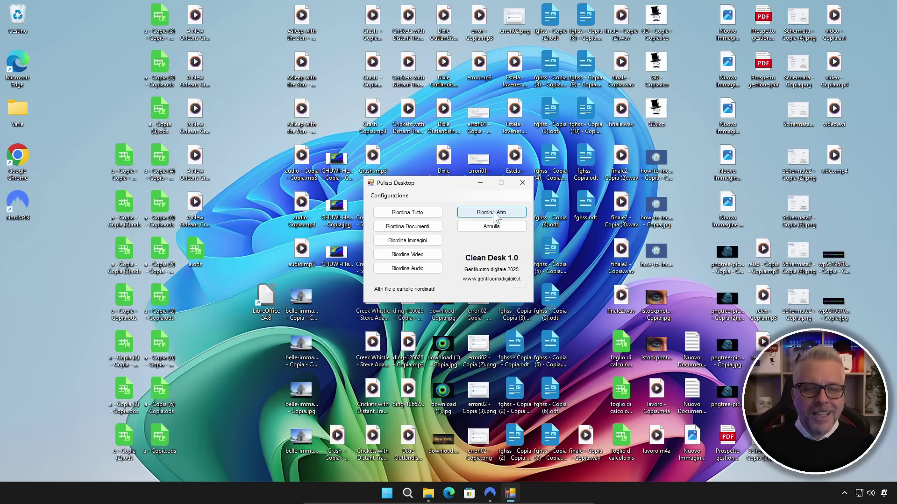
click(401, 271)
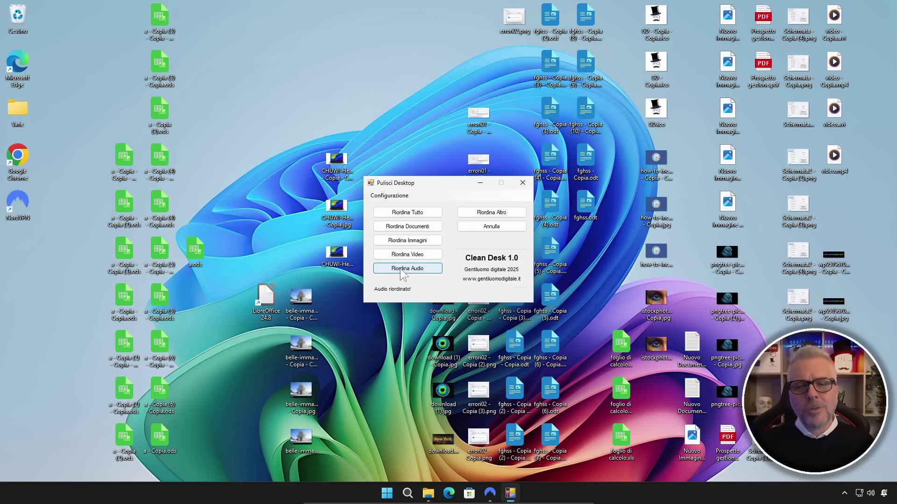
click(407, 255)
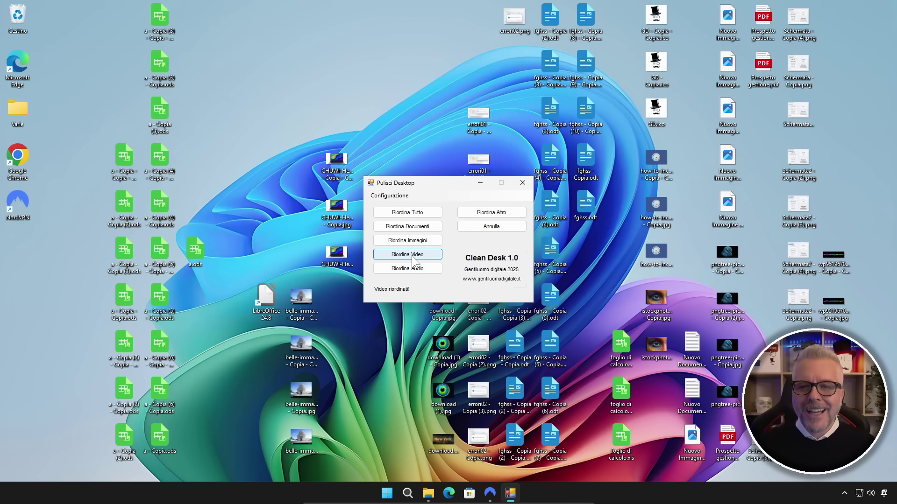
click(497, 226)
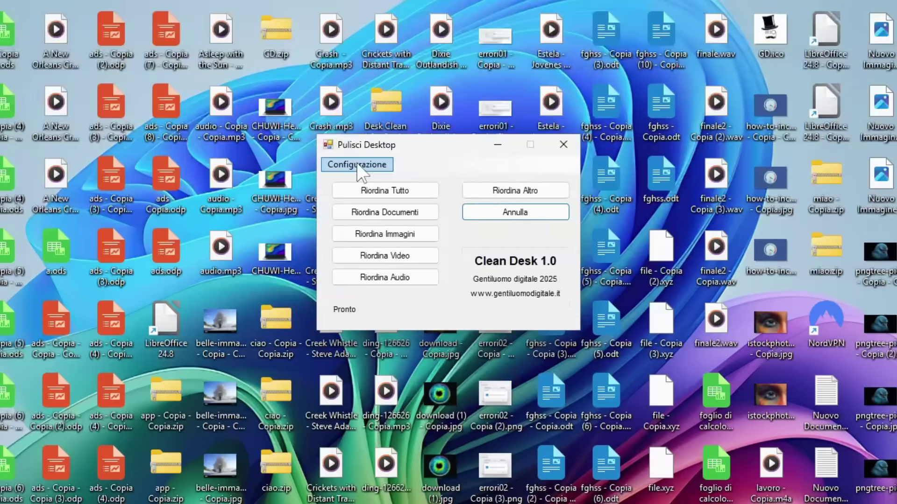
Step: In the path configuration, browse for the Altri file destination and create a folder named pippopluyopaperino inside Documenti
click(391, 196)
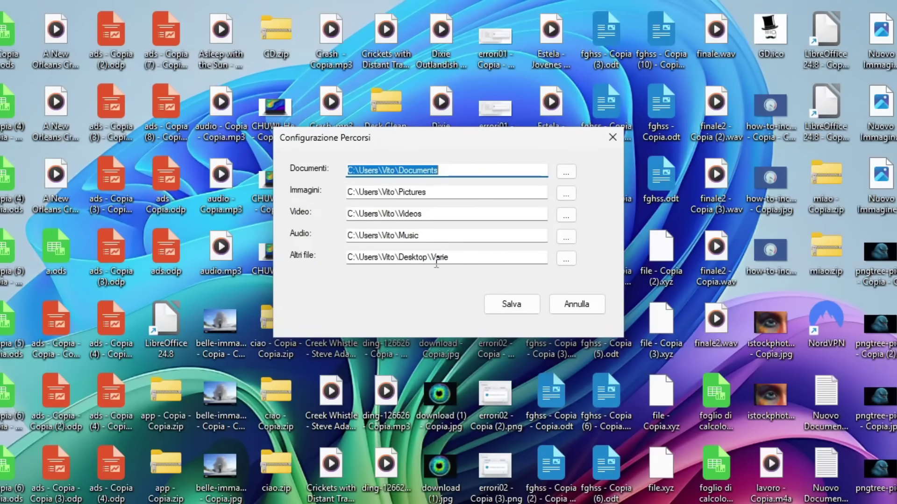
click(567, 259)
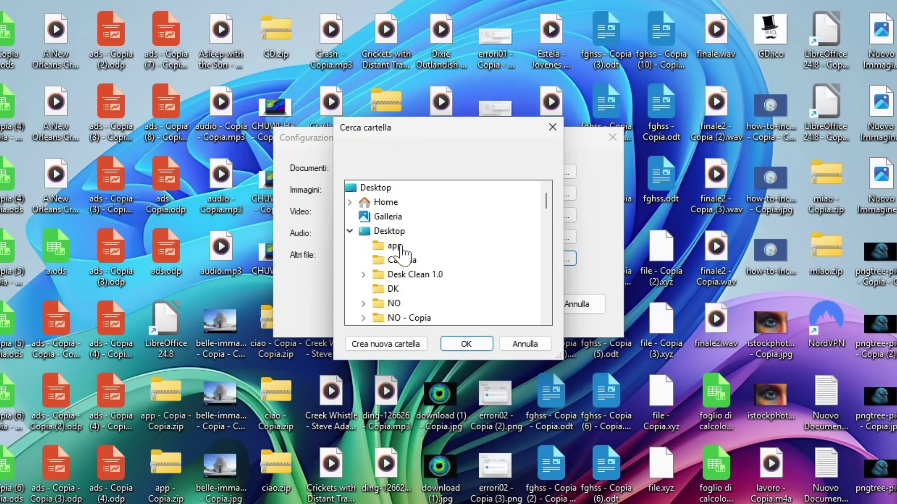
click(349, 231)
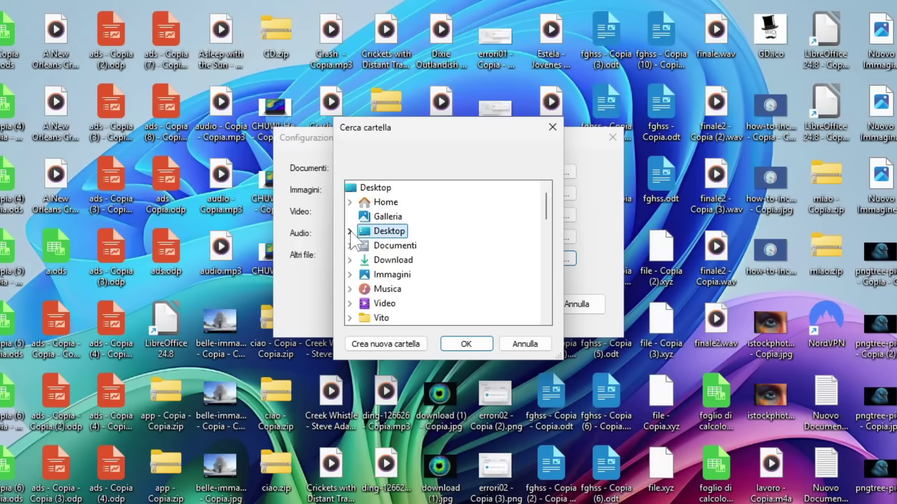
click(379, 249)
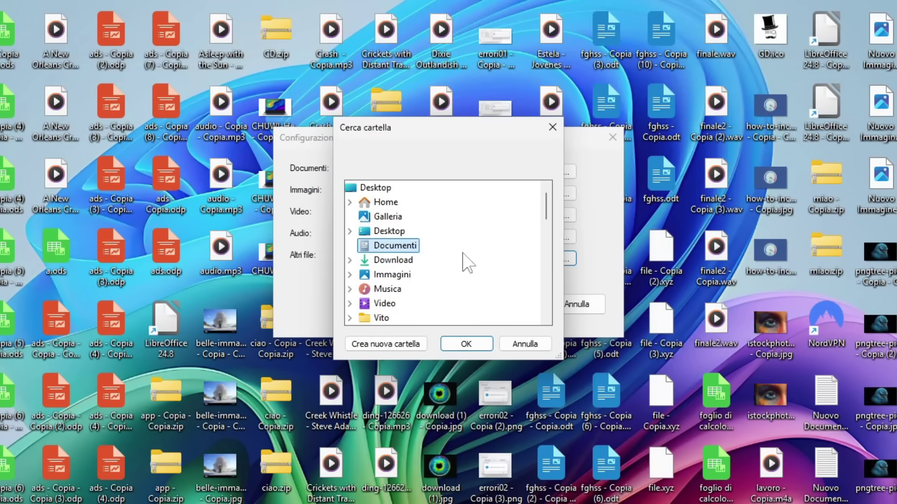
click(387, 346)
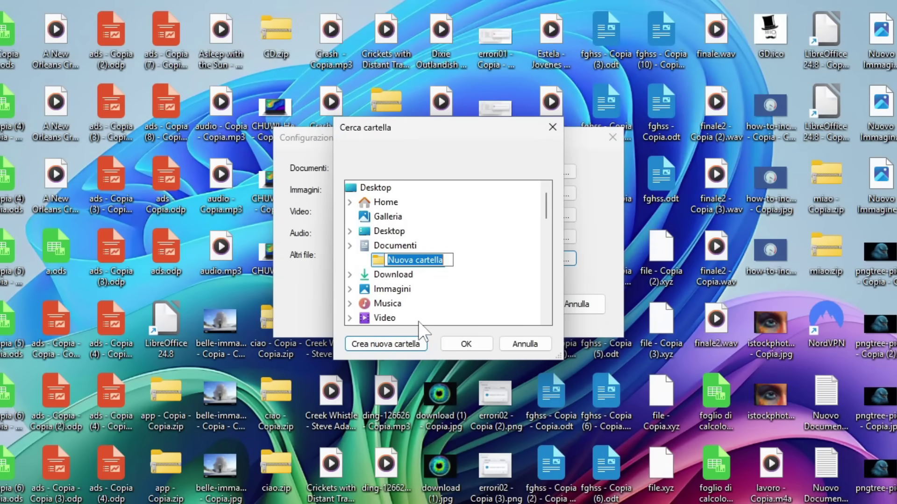
text(pippo)
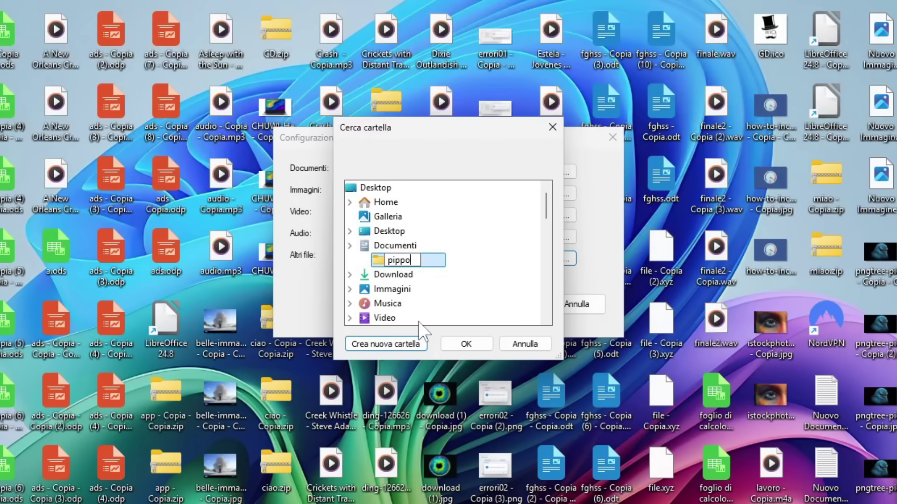
text(pluyo)
text(p)
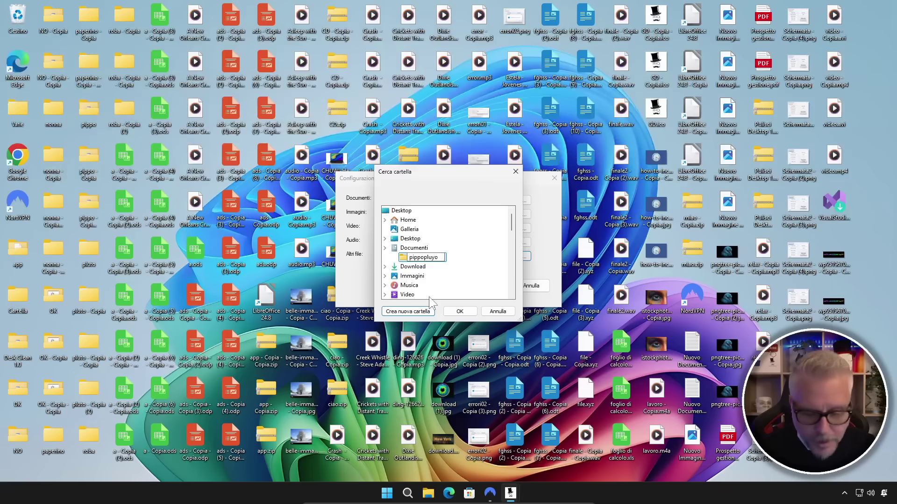
text(aperino)
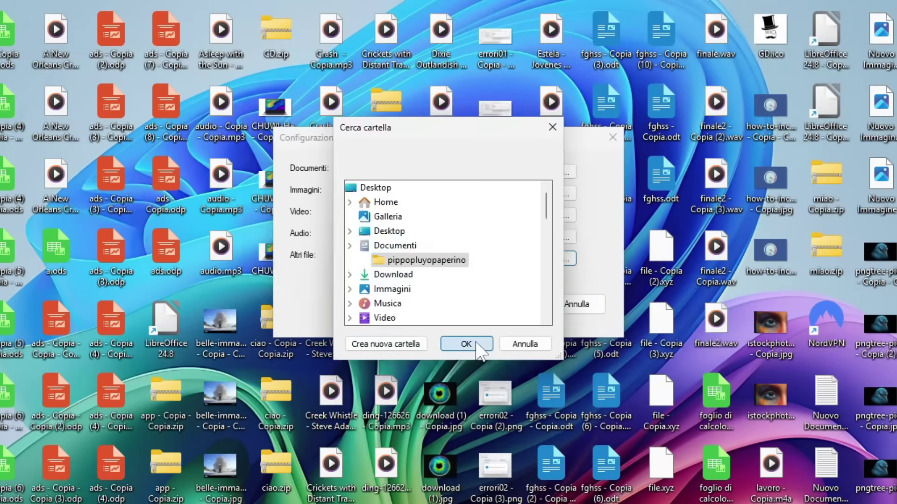
Step: Set the new pippopluyopaperino folder as the Altri file path and save the configuration
click(467, 312)
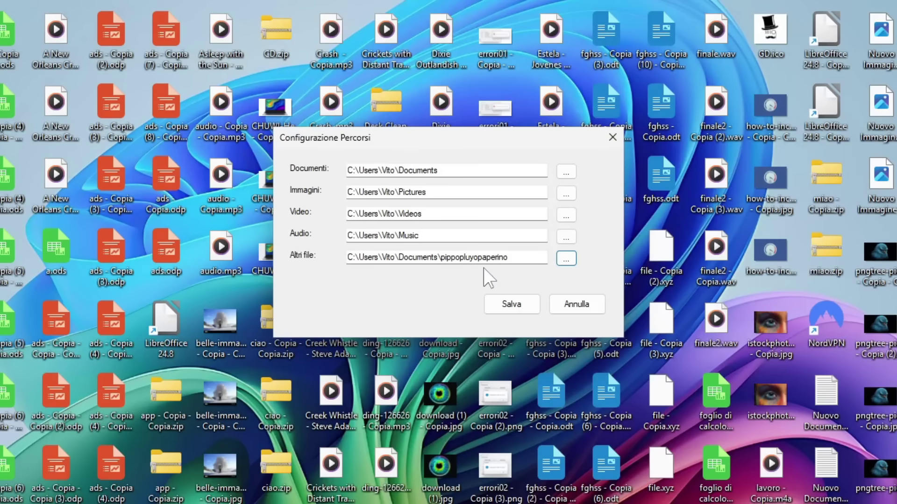
click(517, 308)
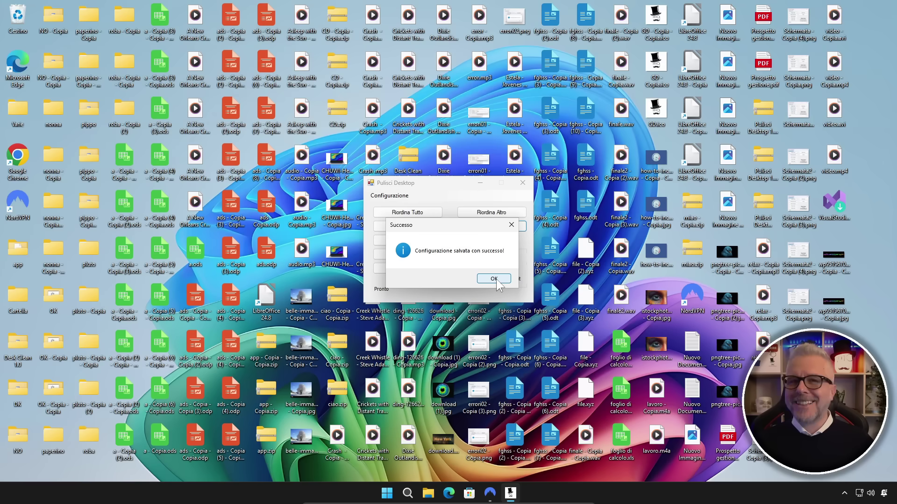
click(519, 293)
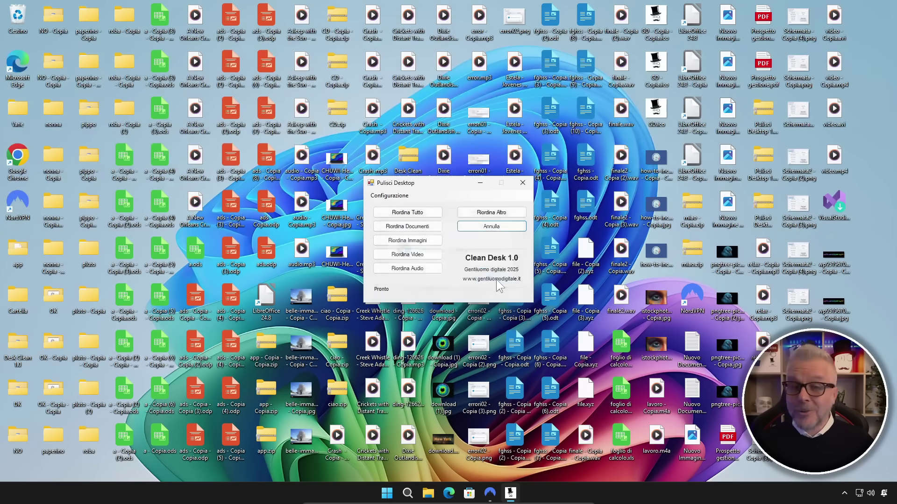
Step: Tidy the other desktop files with Riordina Altro and examine the pippopluyopaperino folder inside Documenti
click(501, 214)
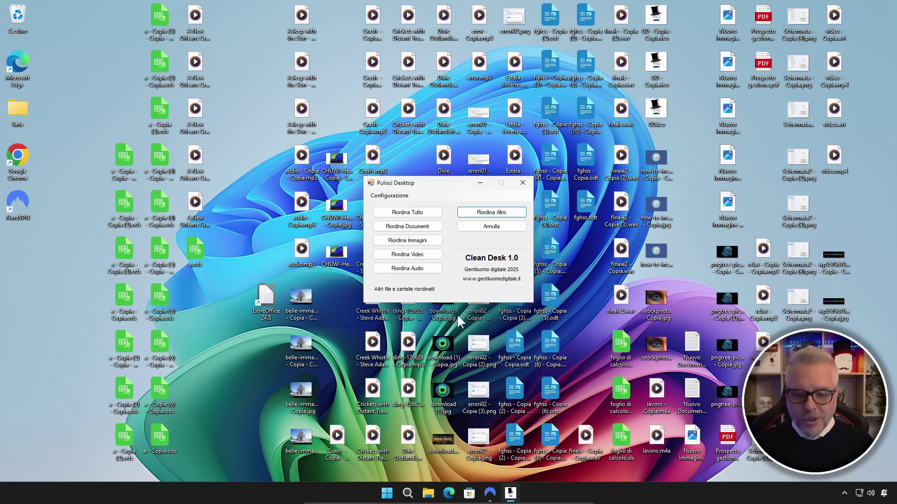
click(429, 494)
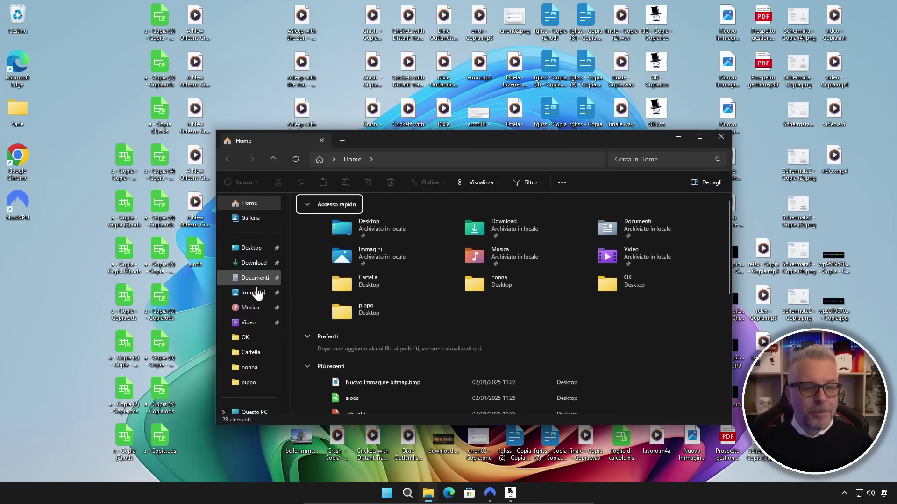
click(263, 283)
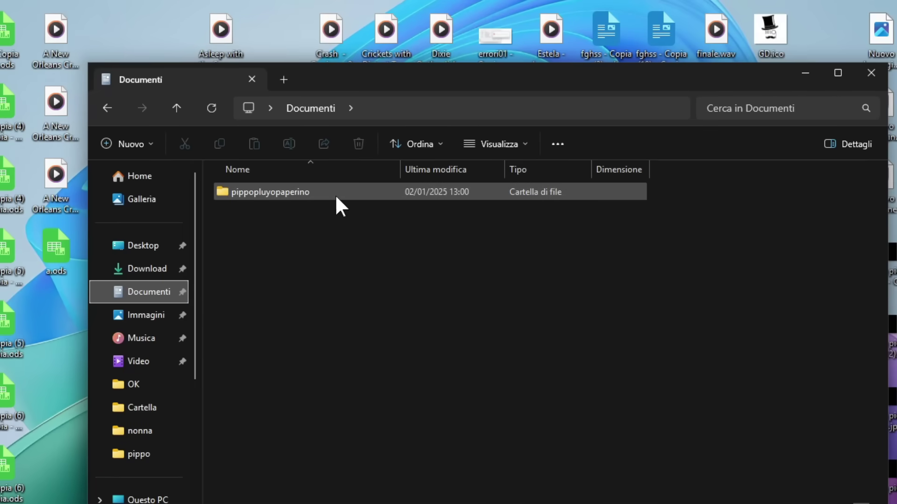
double_click(302, 191)
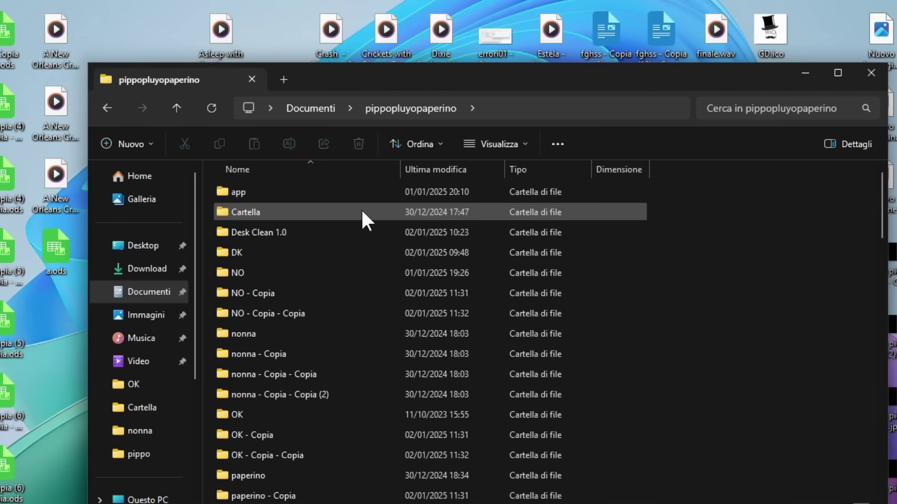
scroll(361, 215, down, 10)
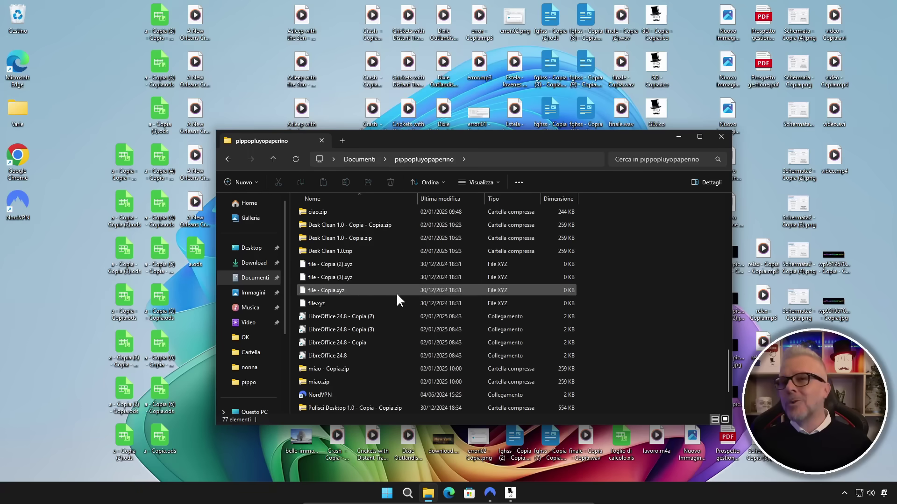
click(720, 137)
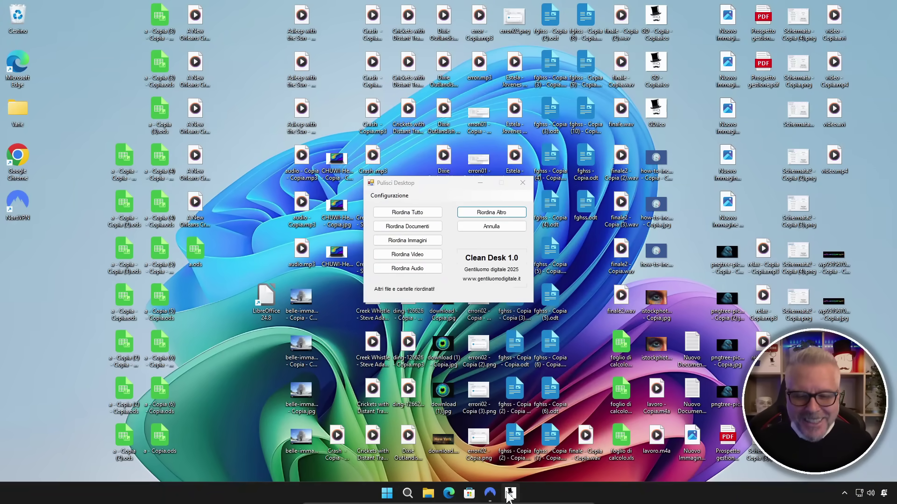
Step: Pin DeskClean to the taskbar and close the program's window
mouse_move(506, 495)
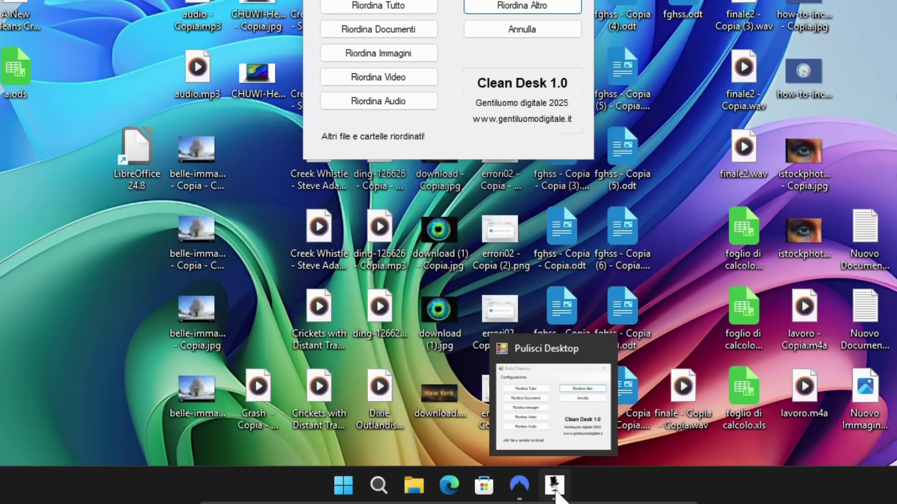
right_click(554, 492)
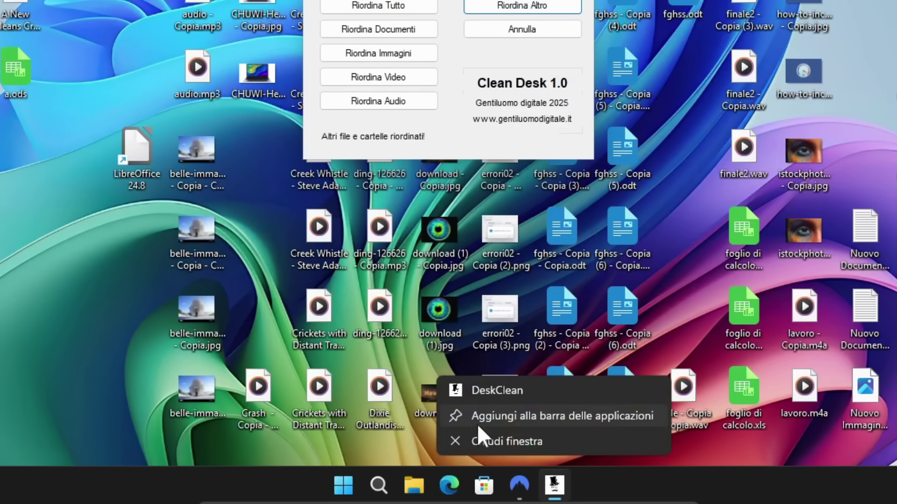
click(556, 422)
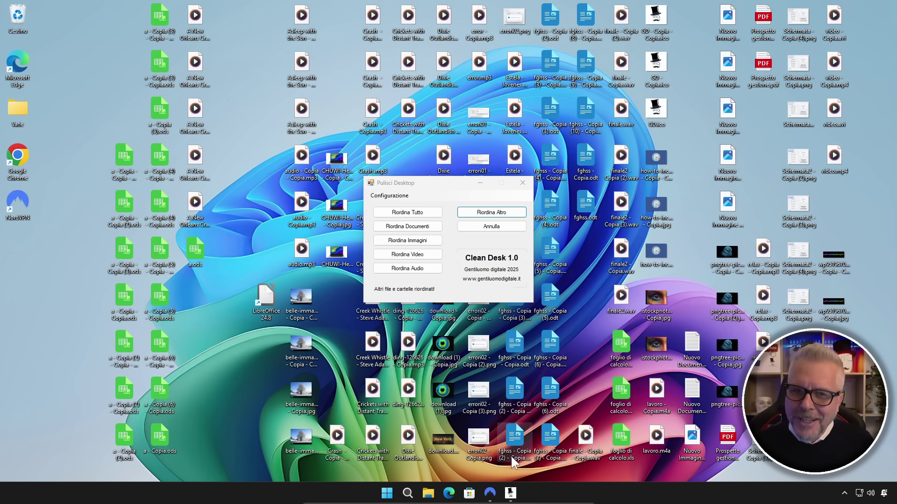
click(523, 183)
Step: Open the installed programs list in the Control Panel from File Explorer and select DeskClean
click(428, 492)
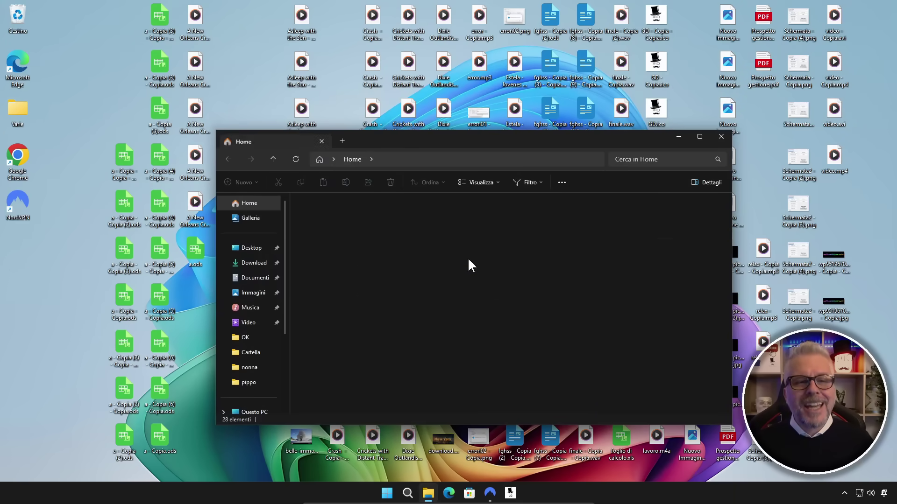
click(334, 159)
scroll(355, 281, down, 2)
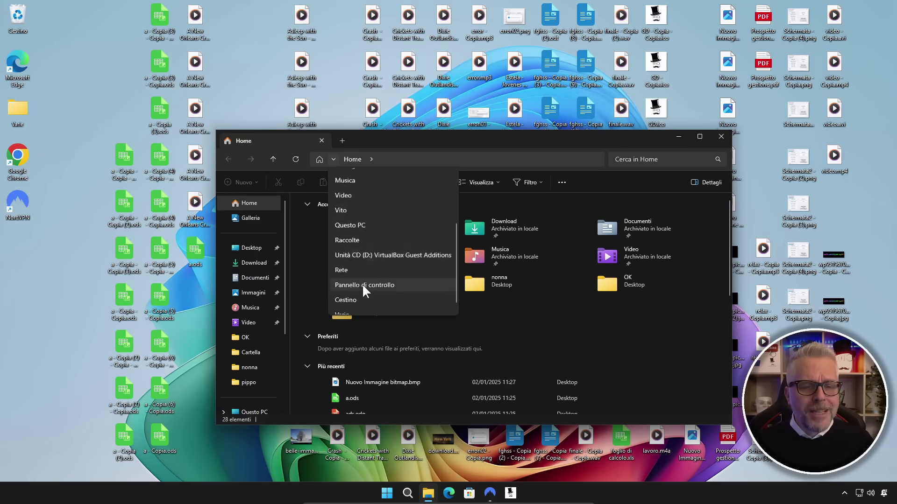
click(368, 279)
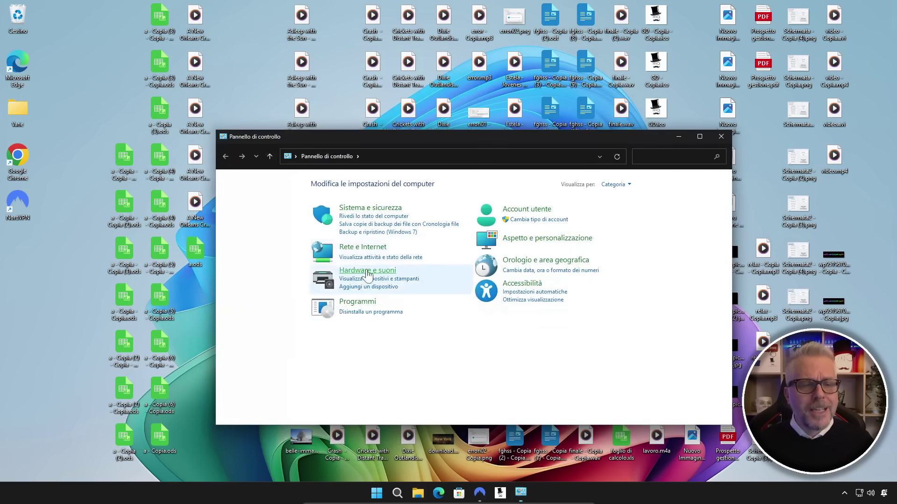
click(363, 312)
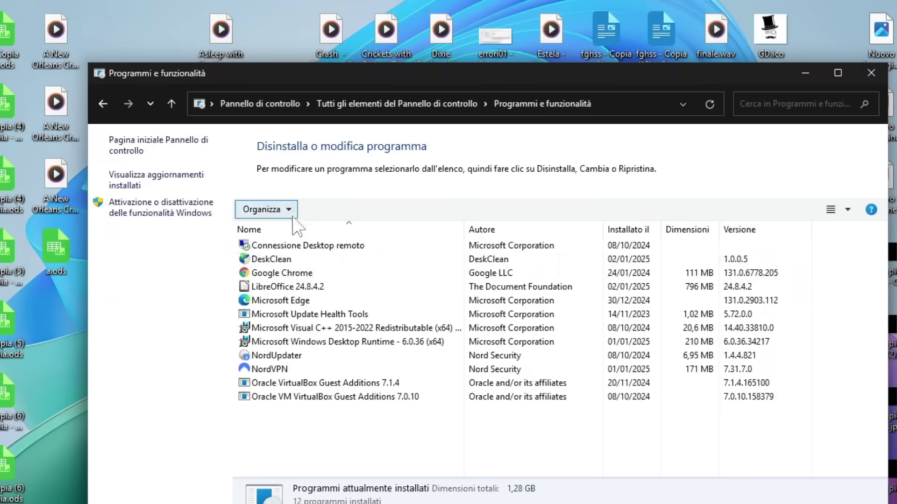
click(271, 260)
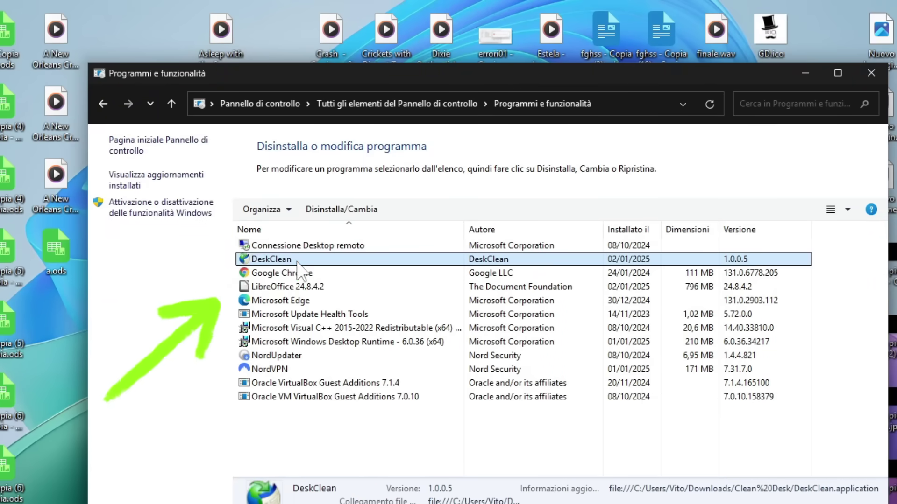